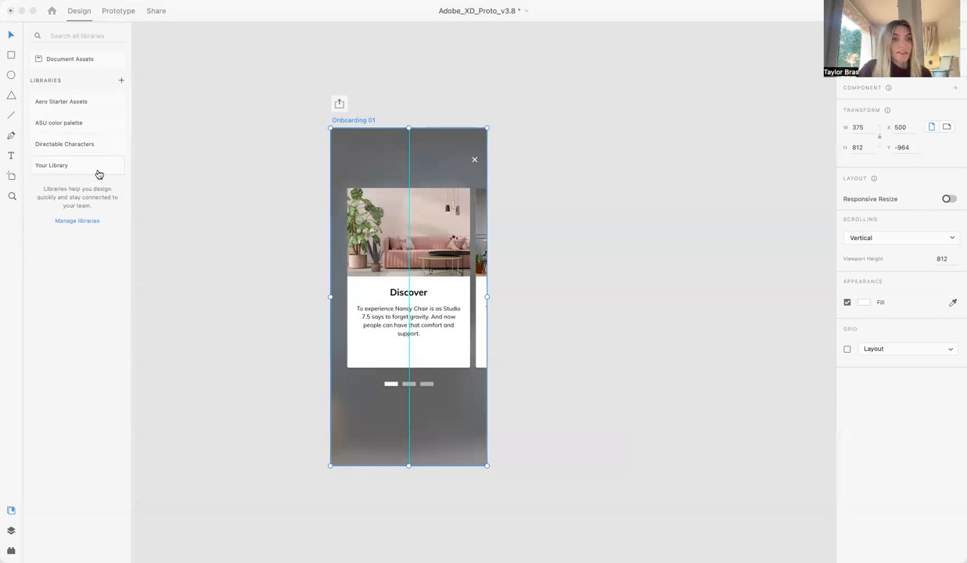
Review the preset artboard sizes for mobile, tablet, web, social media and watch.
click(165, 183)
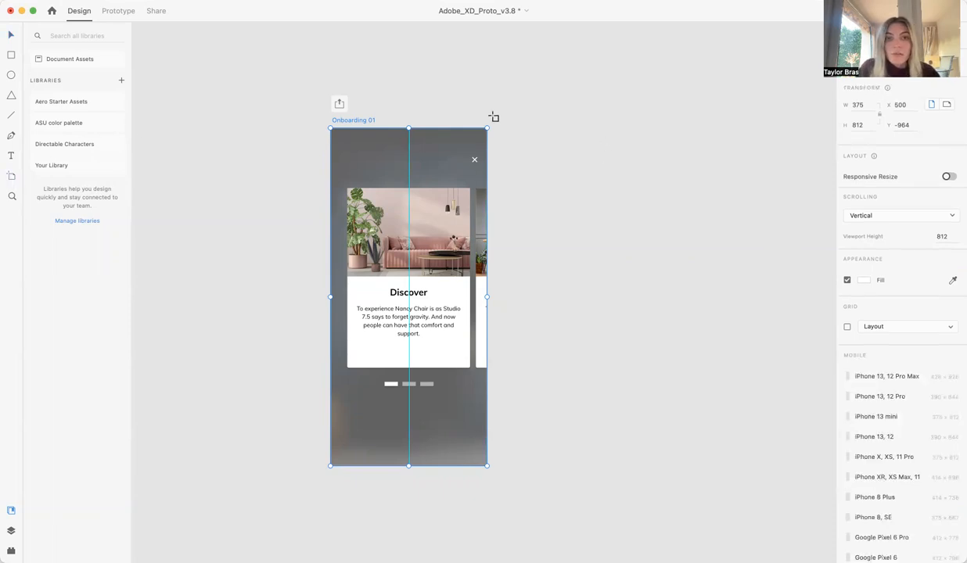
click(183, 64)
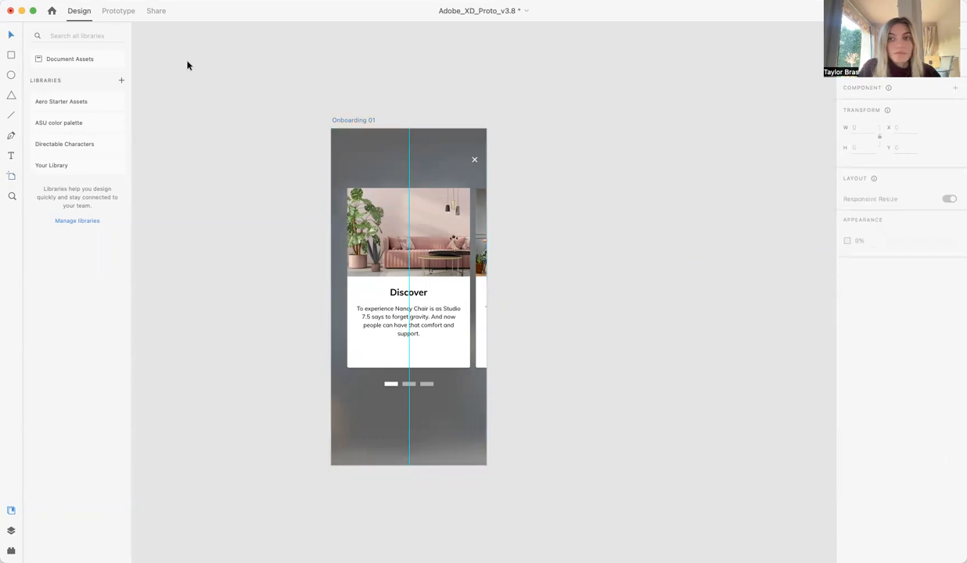
click(11, 176)
scroll(906, 179, down, 3)
scroll(907, 183, down, 5)
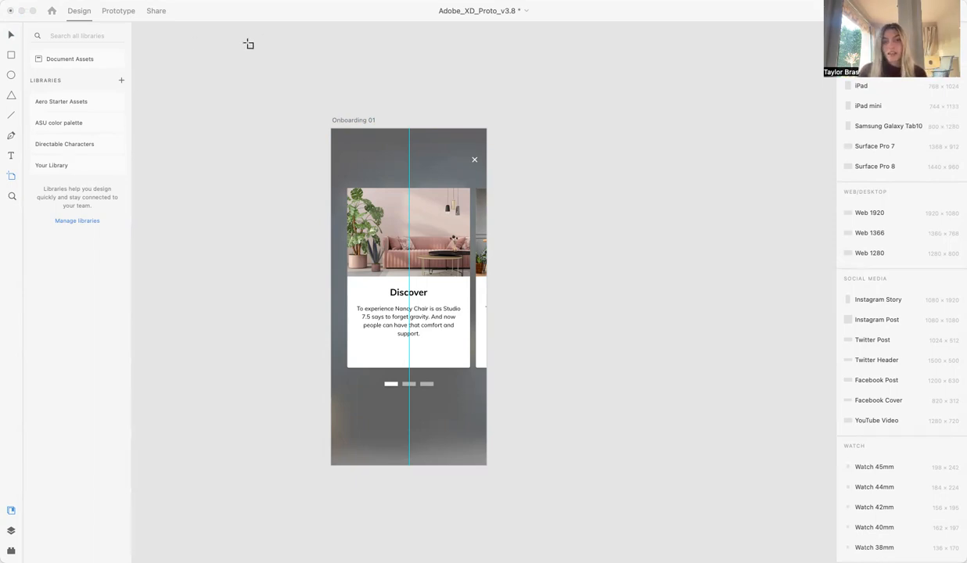
click(12, 37)
Duplicate the Onboarding 01 artboard twice to make three identical artboards in a row.
click(366, 121)
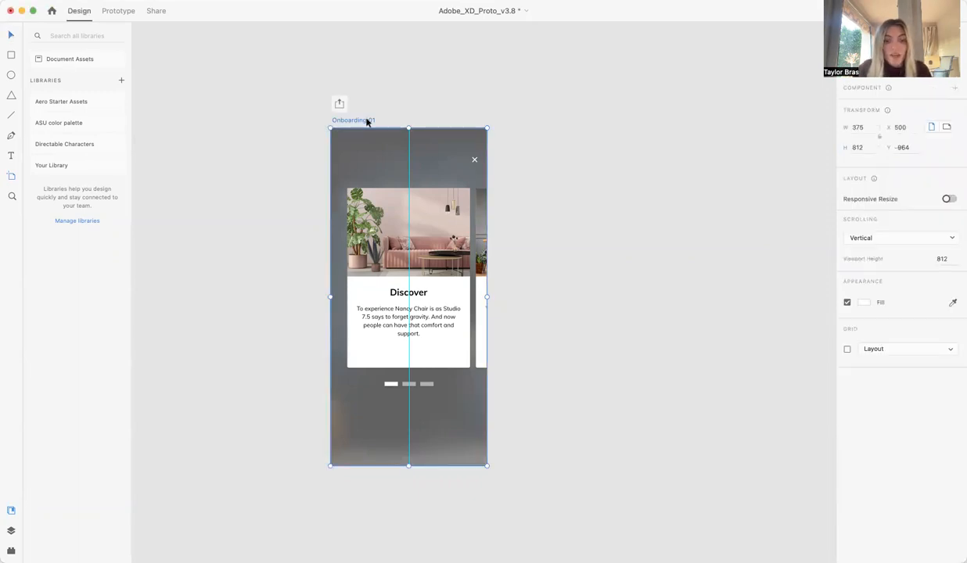
key(super+d)
key(super+d)
scroll(313, 204, right, 5)
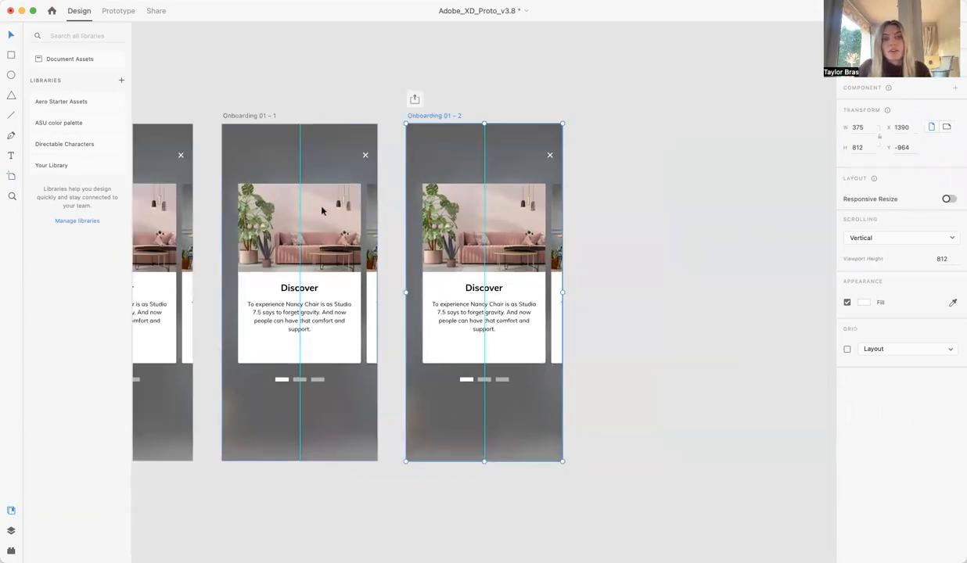
scroll(312, 221, left, 1)
scroll(311, 221, left, 3)
click(403, 43)
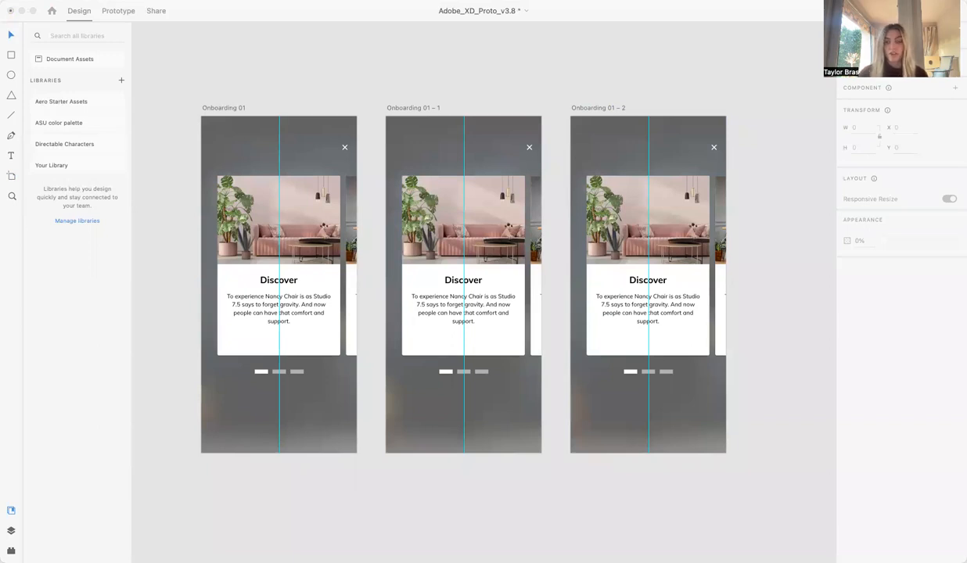
click(146, 251)
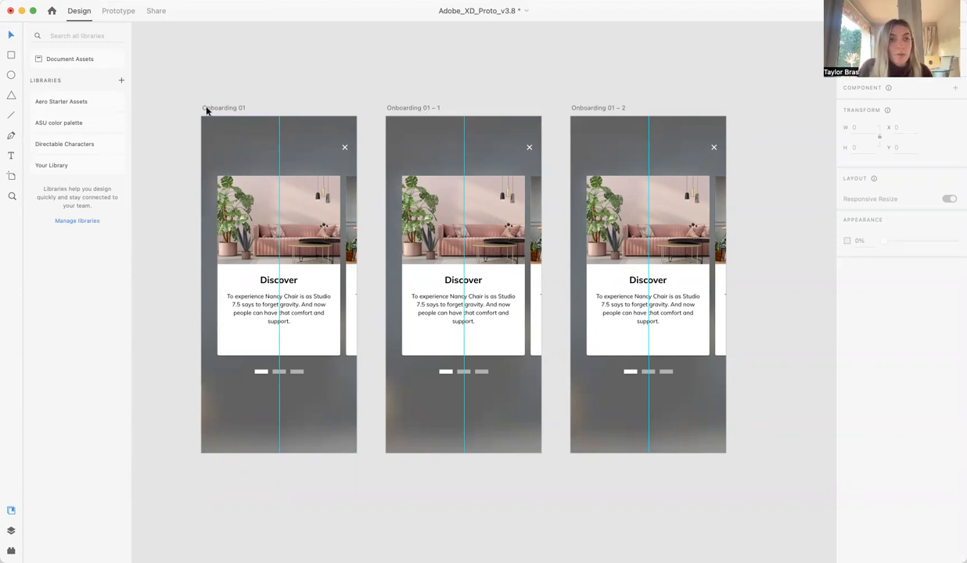
Rename the two artboard copies as Onboarding 02 and Onboarding 03.
double_click(416, 109)
key(BackSpace)
text(Onboarding 02)
double_click(612, 107)
key(BackSpace)
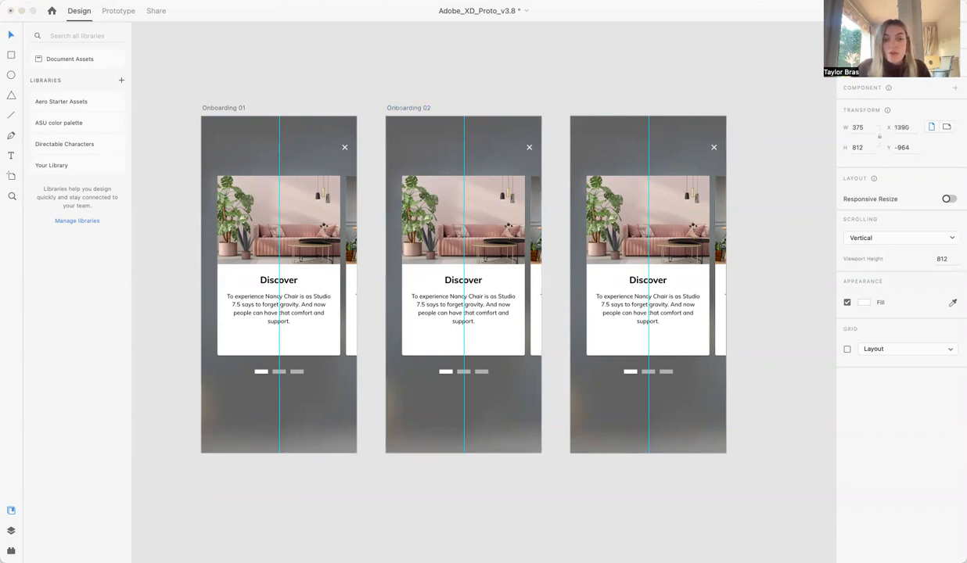
text(Onboarding 03)
key(Return)
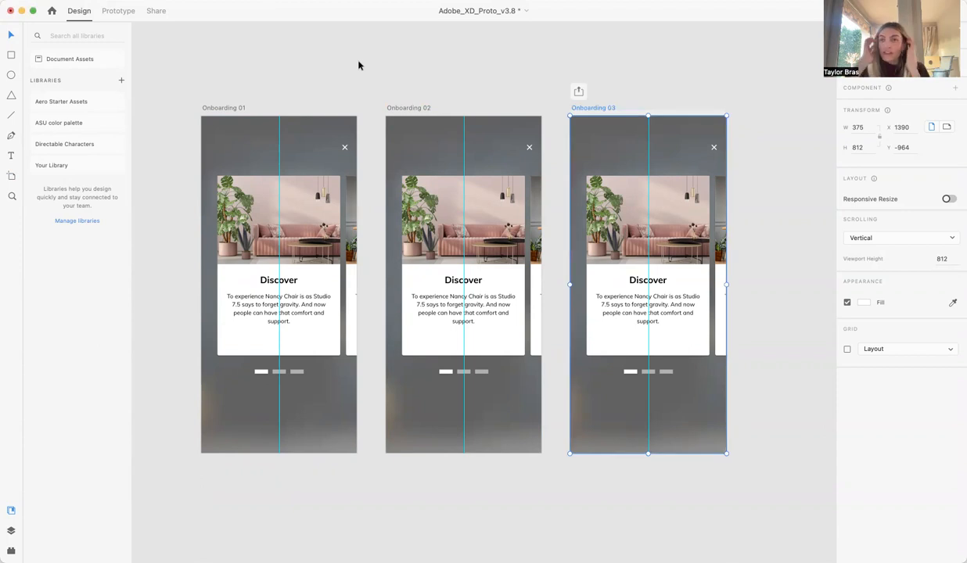
Shift the card group on Onboarding 02 horizontally so the Learn card is centred, at X about -270.
click(312, 255)
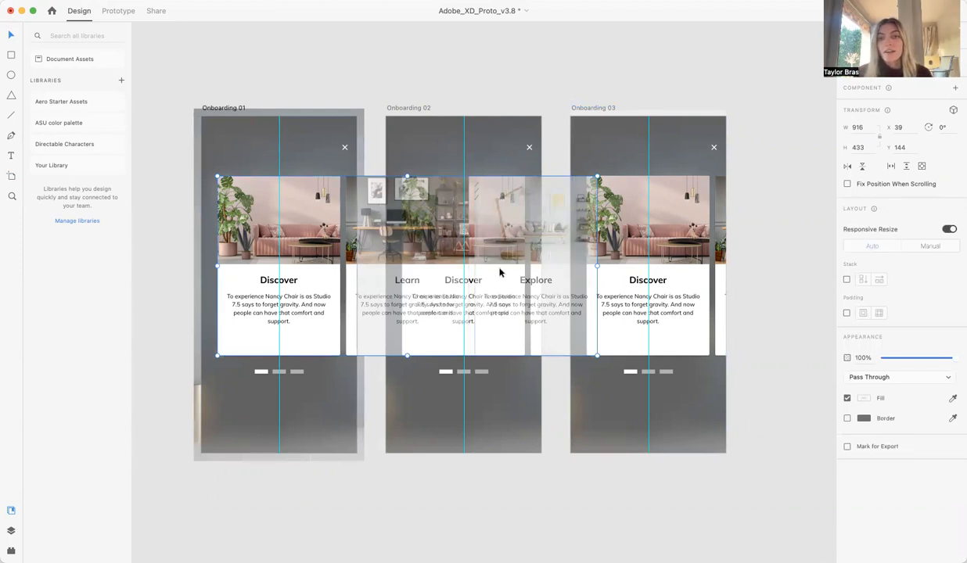
click(388, 68)
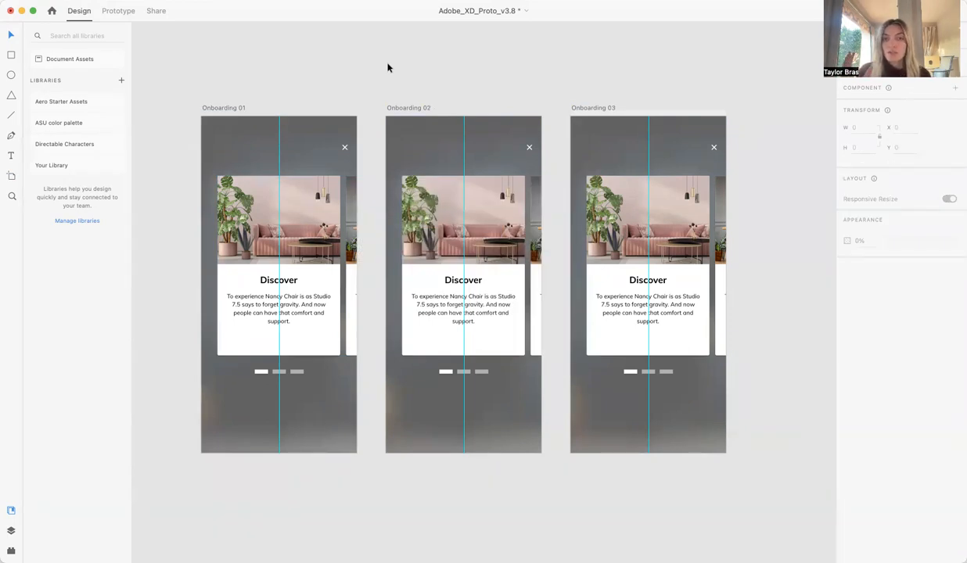
click(418, 184)
drag(435, 189, 325, 195)
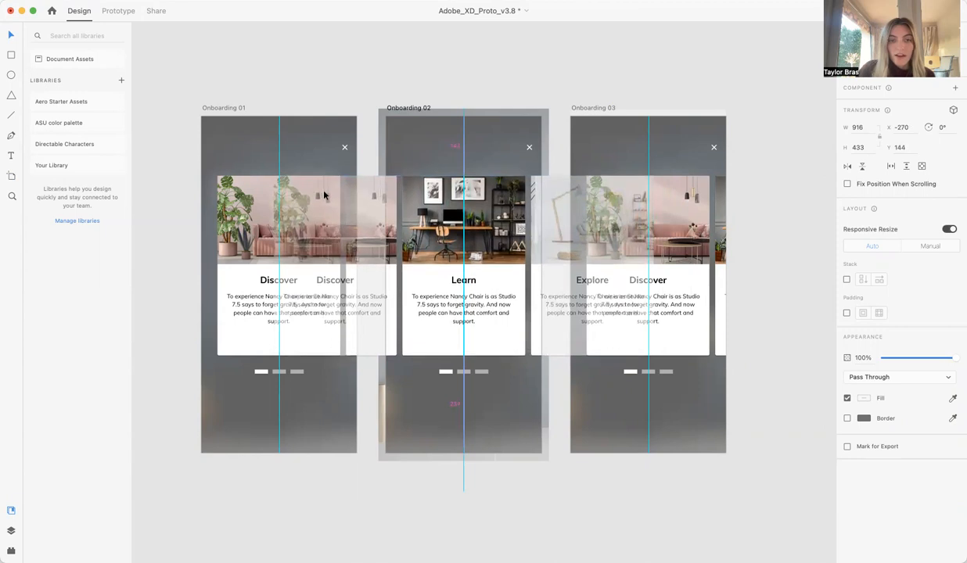
click(427, 73)
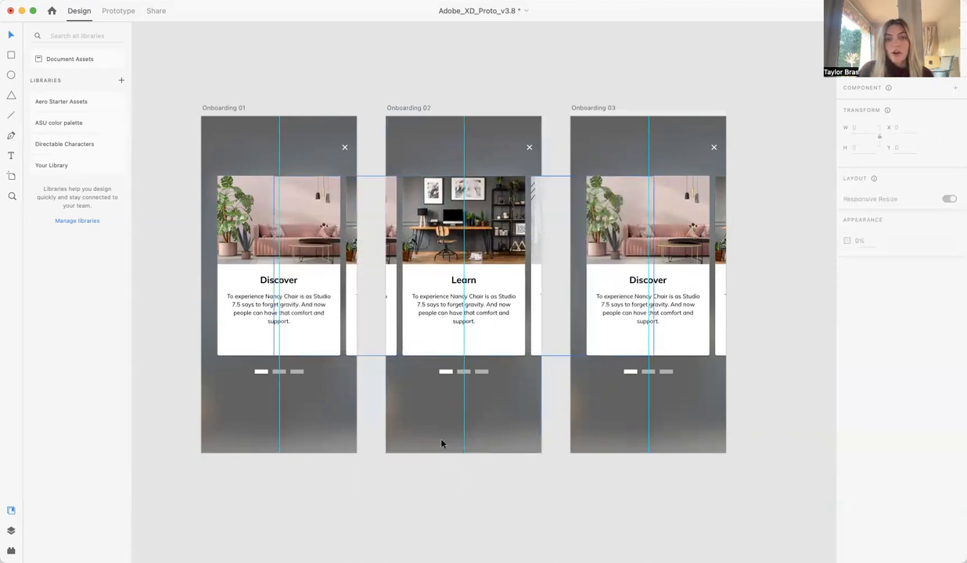
Shift the card group on Onboarding 03 horizontally so the Explore card is centred, at X about -581.
click(629, 314)
drag(633, 258, 376, 257)
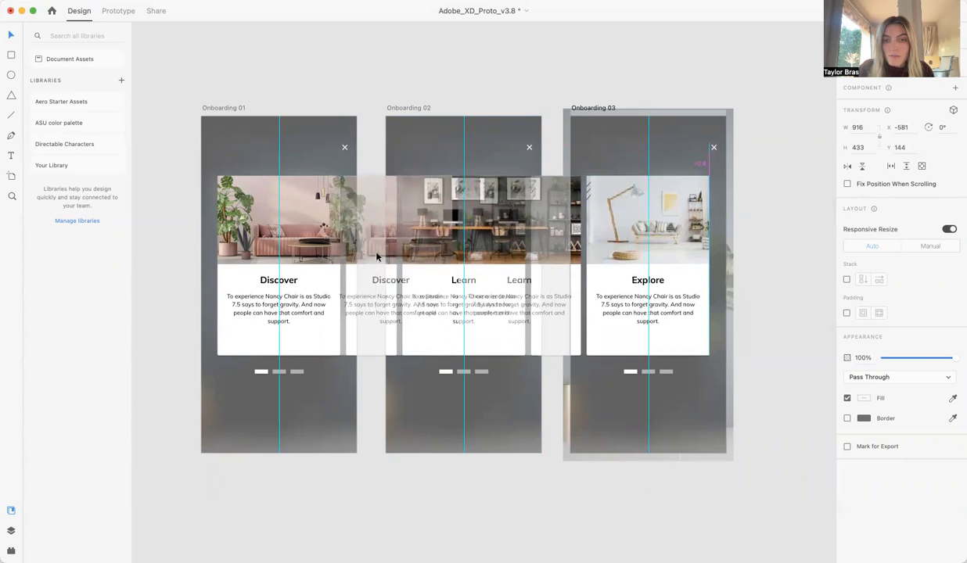
click(500, 43)
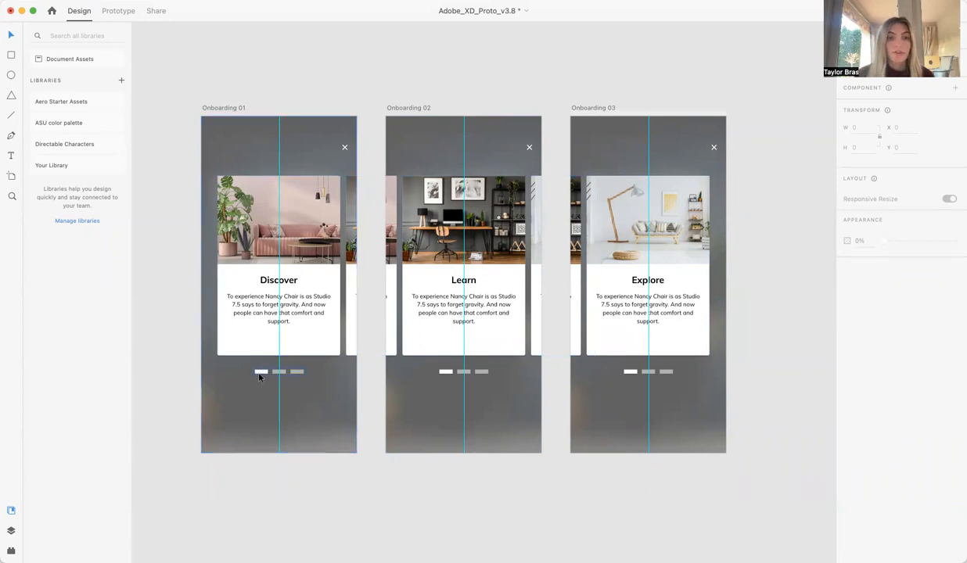
On Onboarding 02, raise the middle page indicator to full opacity and dim the first indicator.
double_click(463, 372)
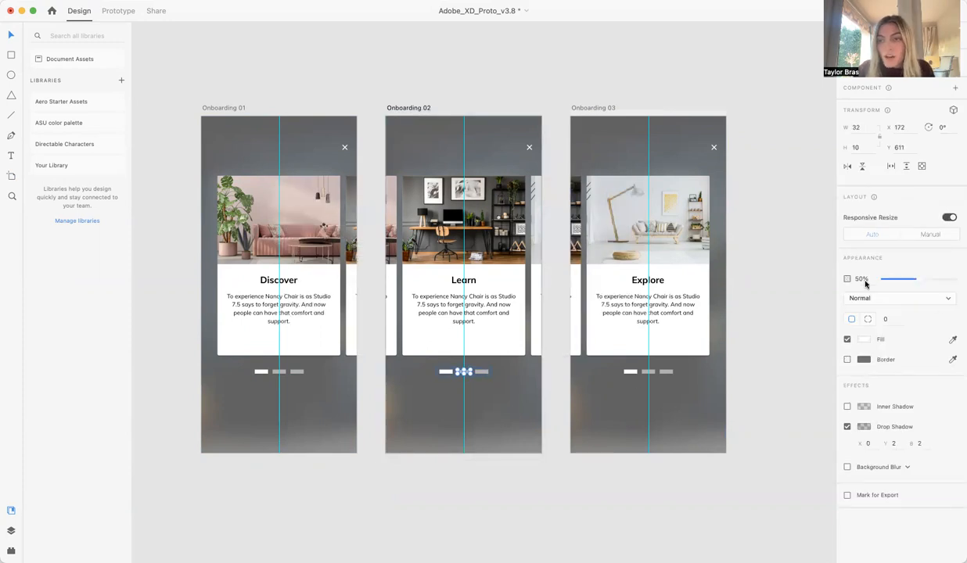
drag(916, 279, 960, 284)
click(443, 440)
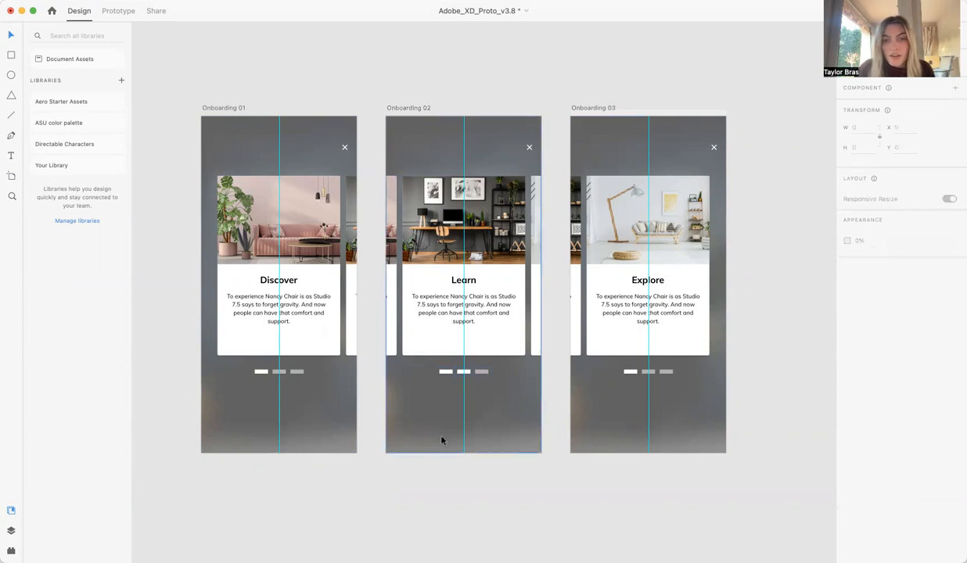
click(445, 371)
click(868, 277)
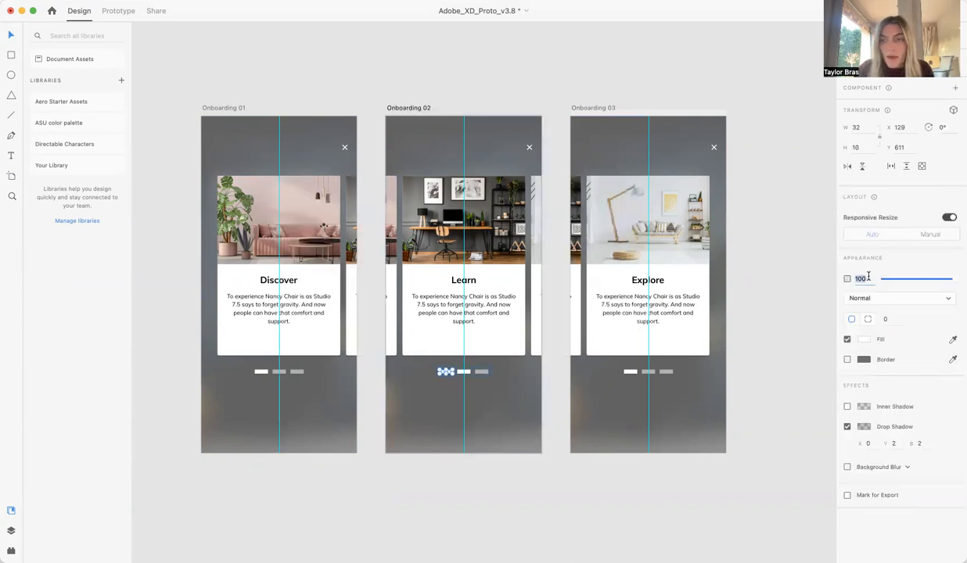
On Onboarding 03, set the third page indicator's opacity to 100% and the first indicator's to 50%.
click(666, 374)
double_click(667, 373)
drag(920, 278, 956, 277)
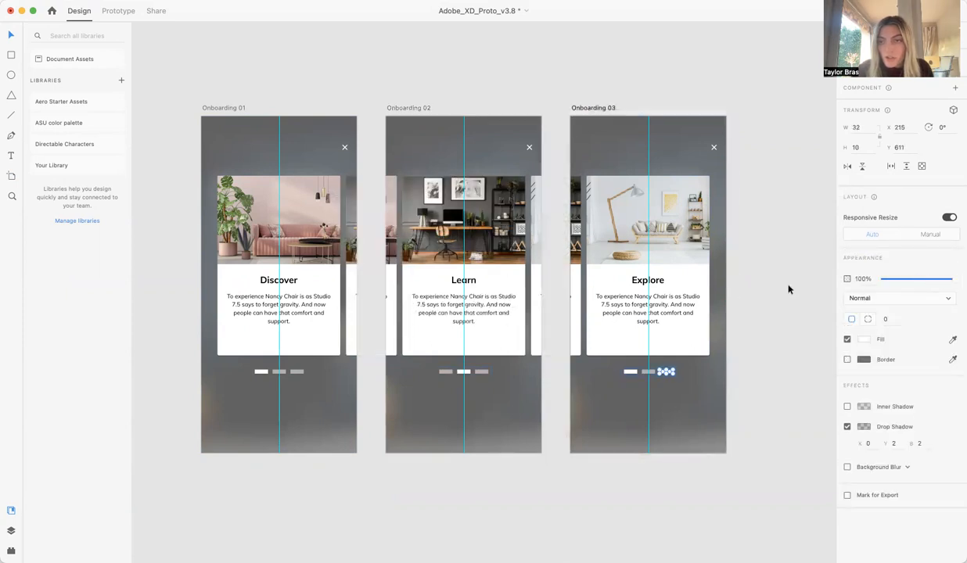
click(784, 300)
double_click(630, 372)
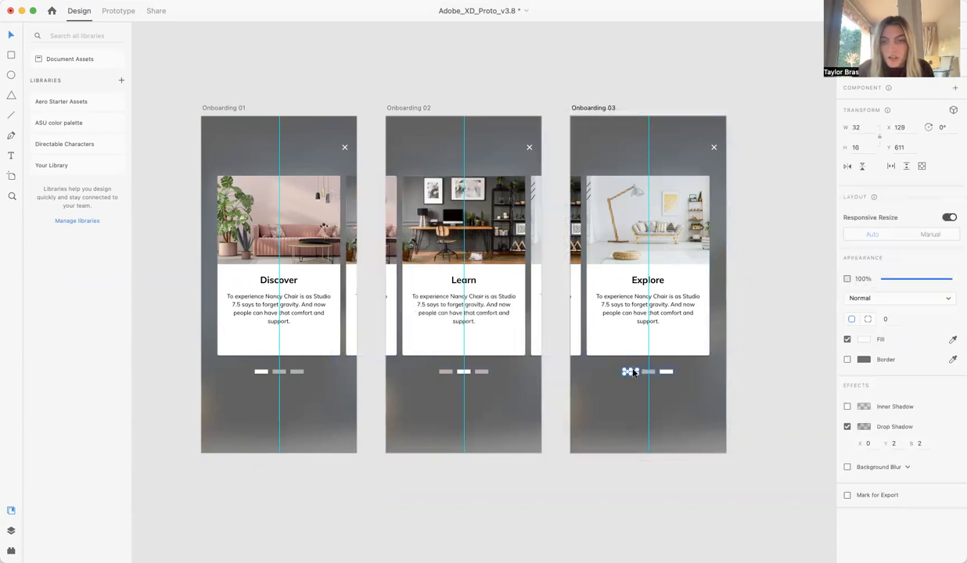
click(865, 279)
text(50)
key(Return)
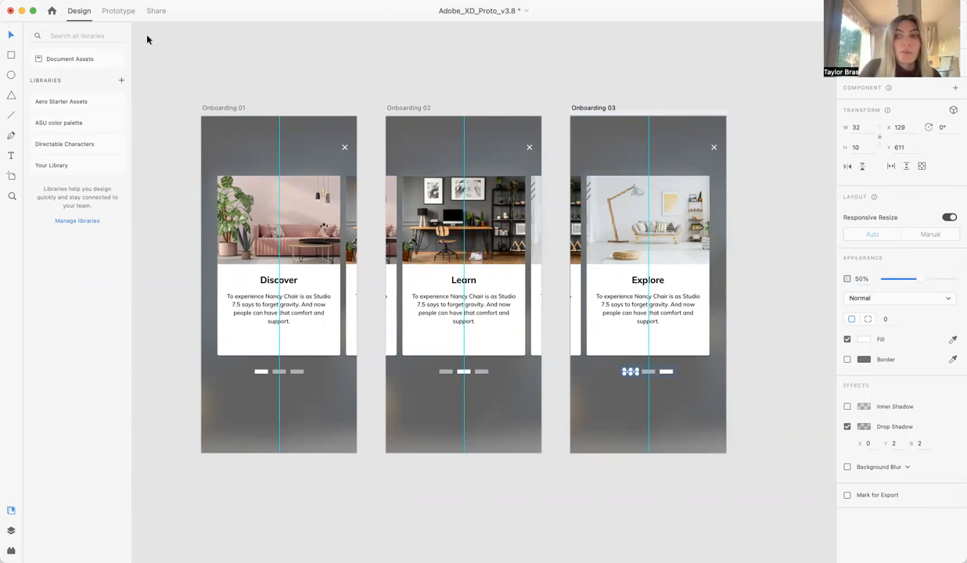
In Prototype mode, move Onboarding 01 and Onboarding 03 away from Onboarding 02, leaving gaps of about 200 px.
click(118, 12)
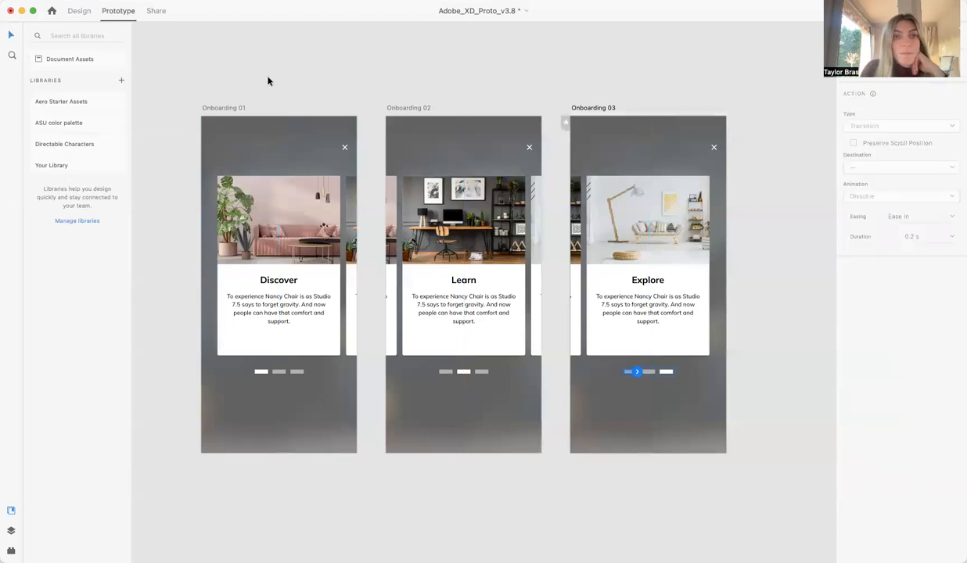
drag(234, 109, 178, 107)
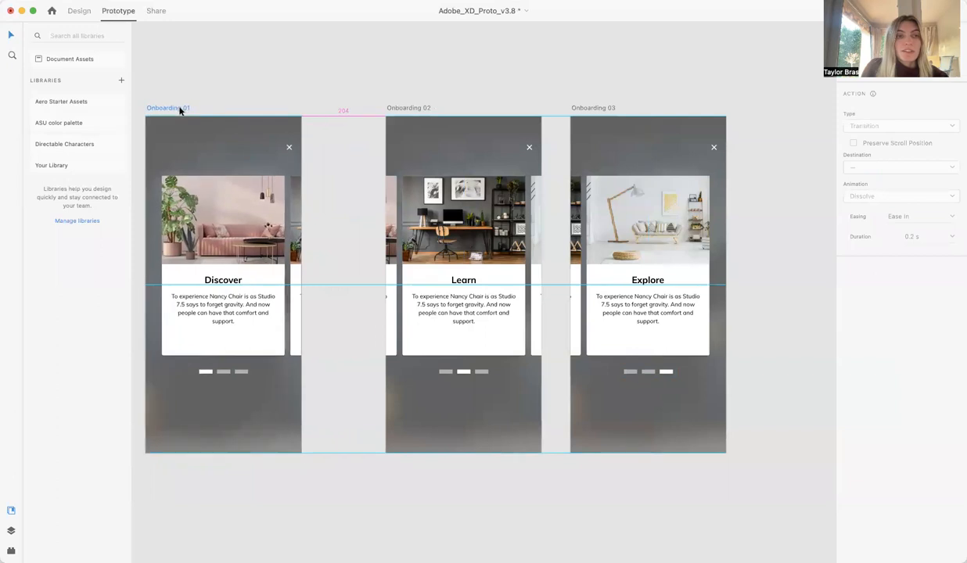
drag(589, 109, 646, 108)
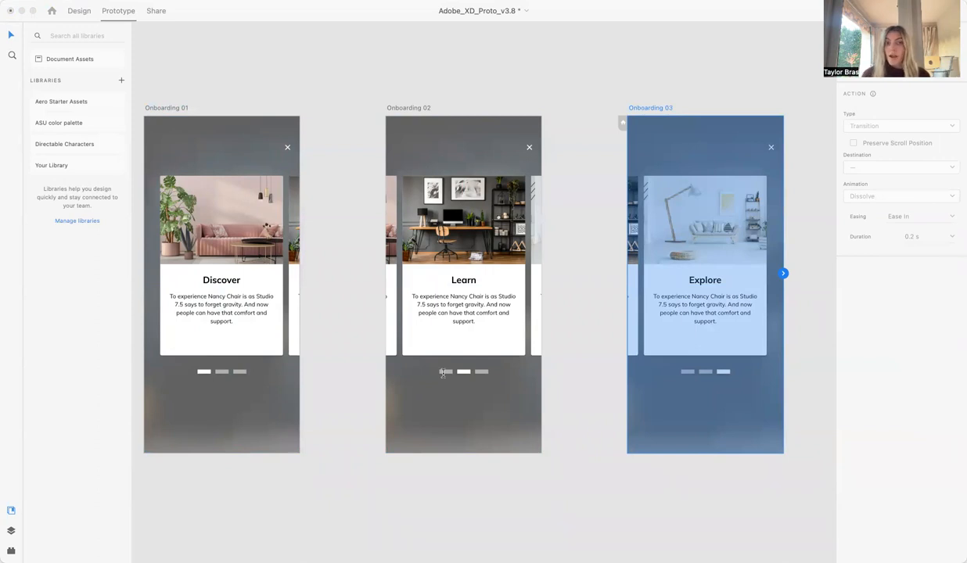
click(349, 381)
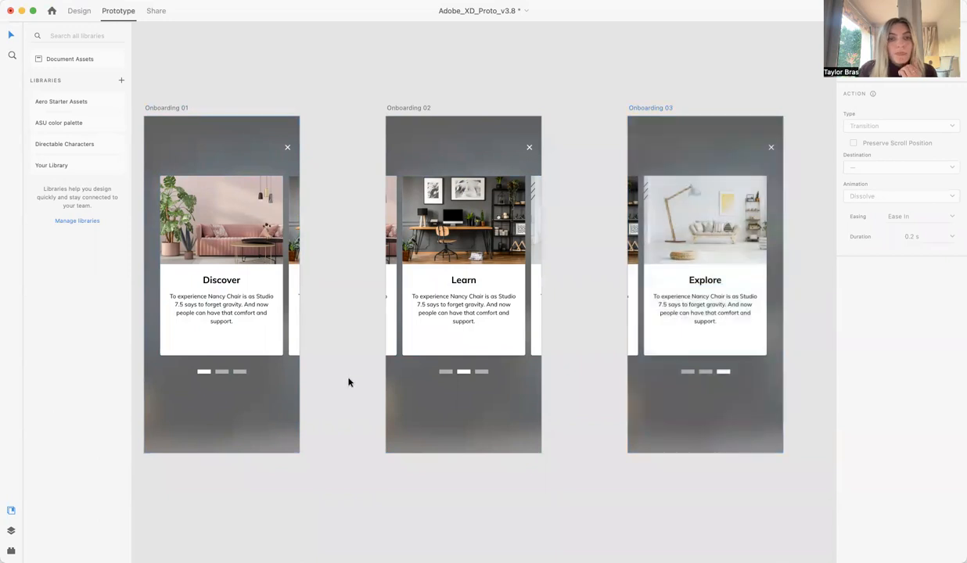
Link the middle page indicator on Onboarding 01 to the Onboarding 02 artboard.
scroll(349, 382, left, 3)
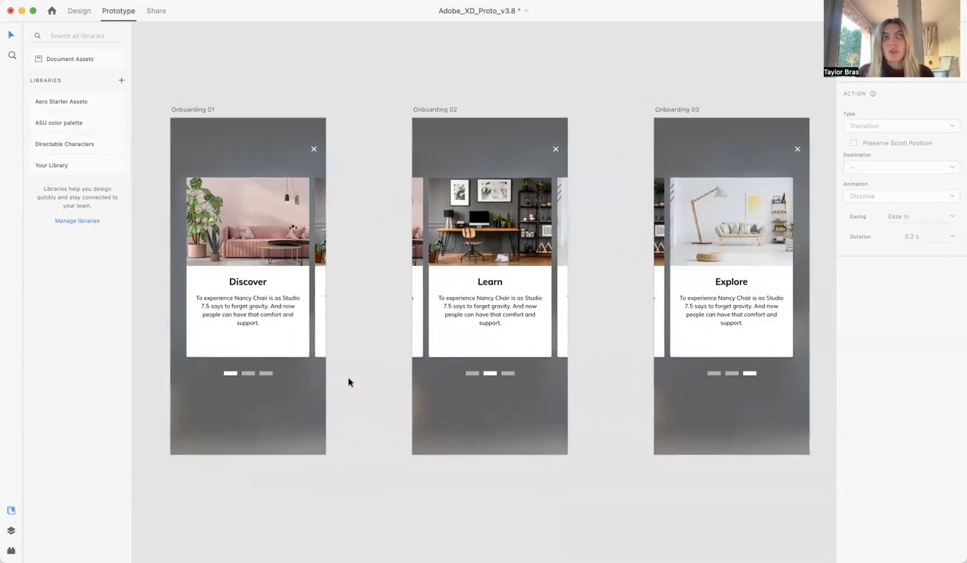
click(249, 377)
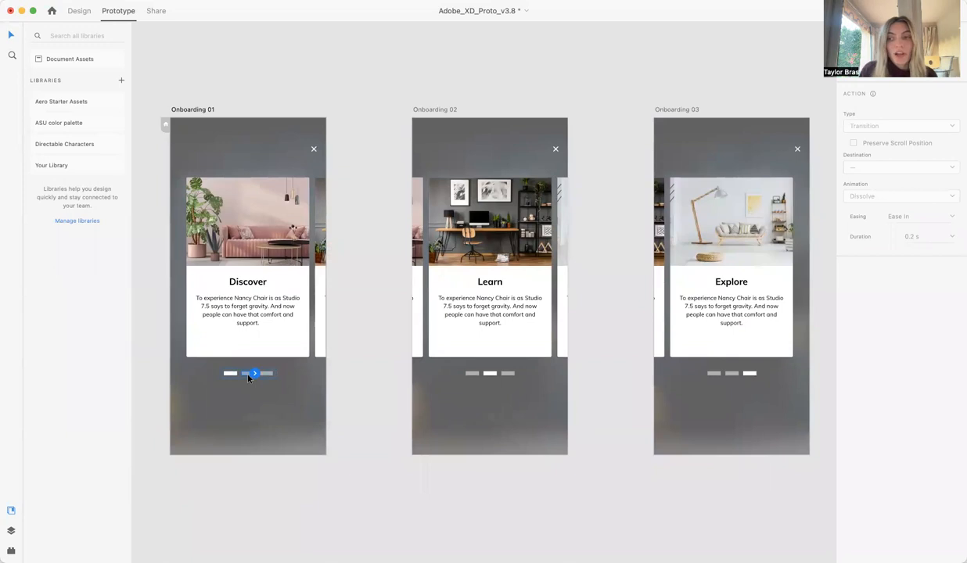
scroll(249, 377, up, 5)
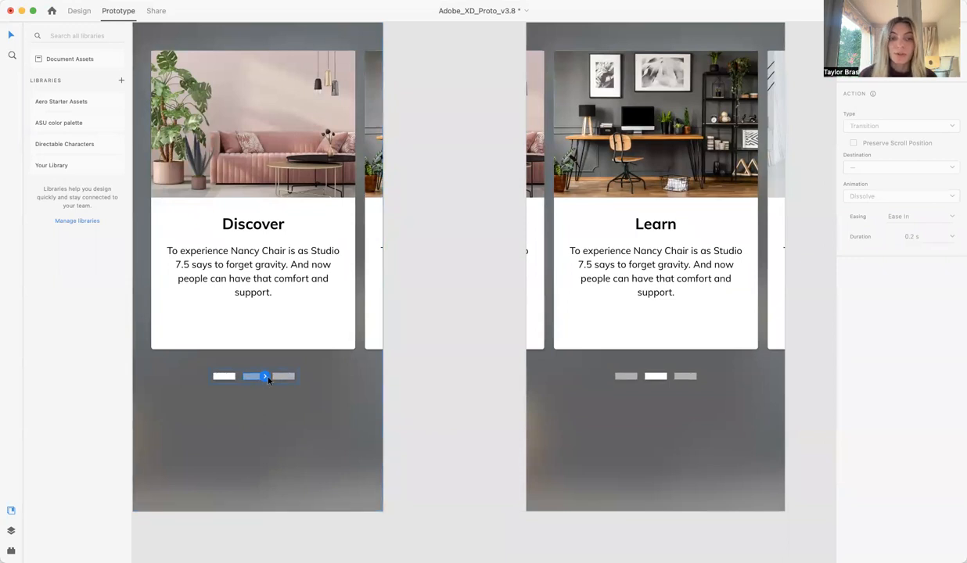
scroll(266, 378, down, 5)
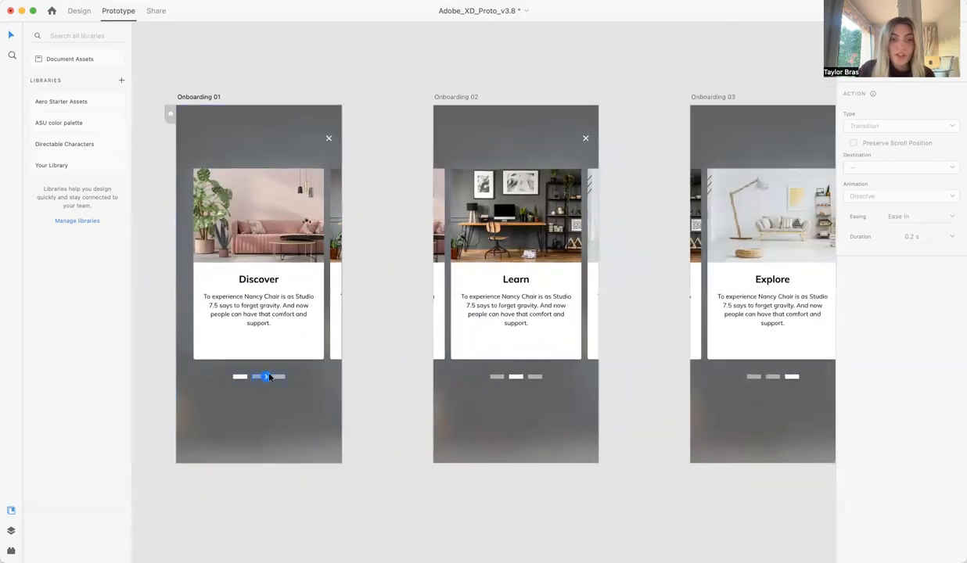
drag(267, 378, 443, 252)
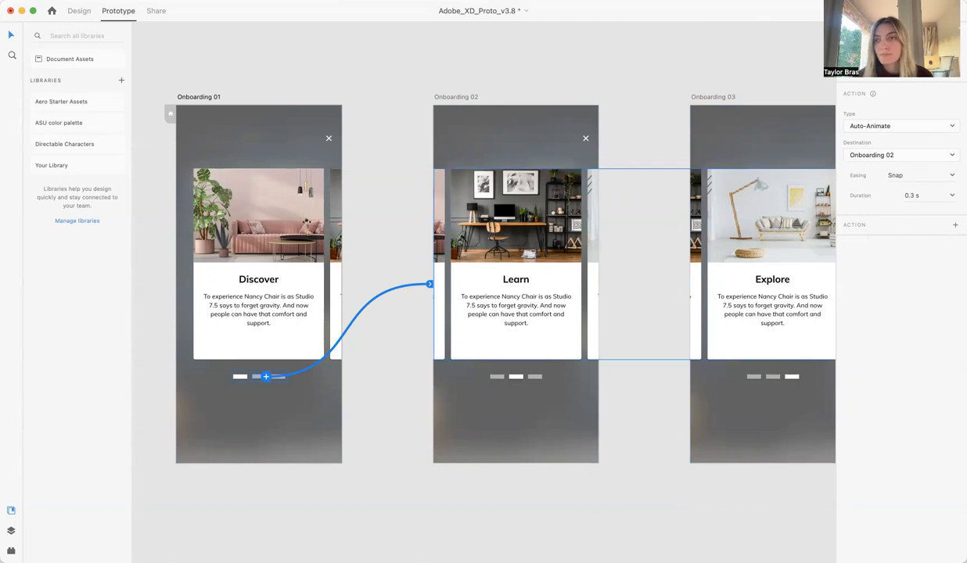
Try the Transition action type on the indicator link, restore Auto-Animate, and check the destination setting.
click(912, 126)
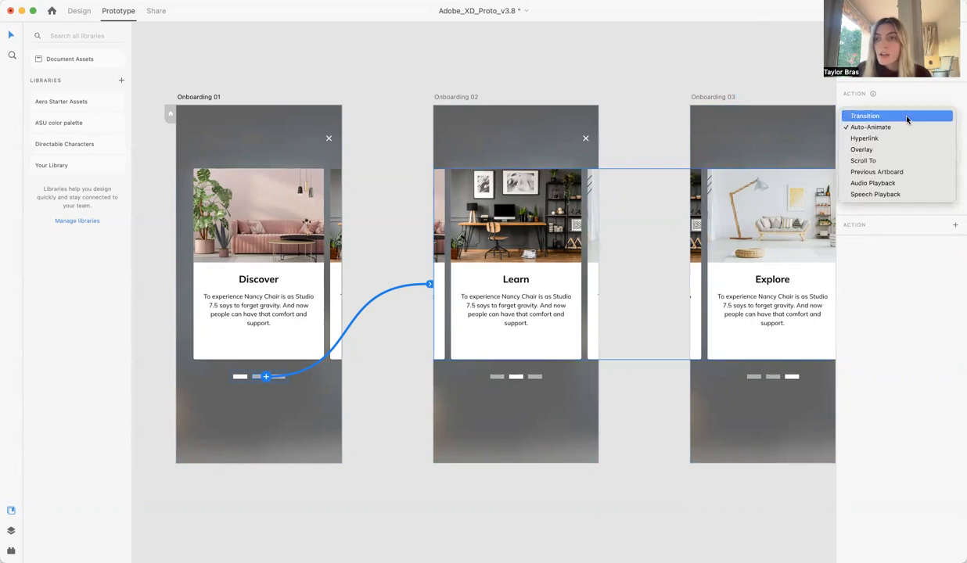
click(906, 119)
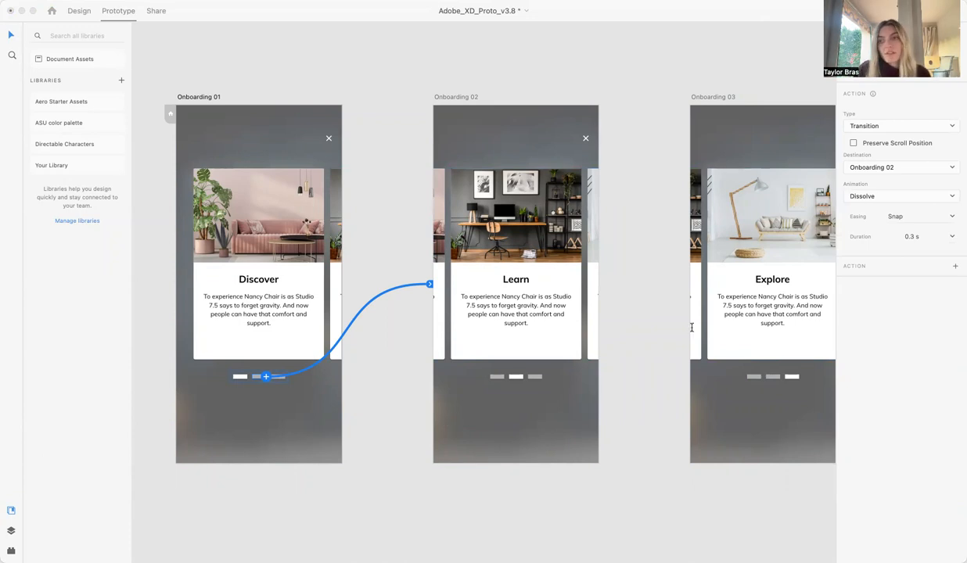
click(944, 127)
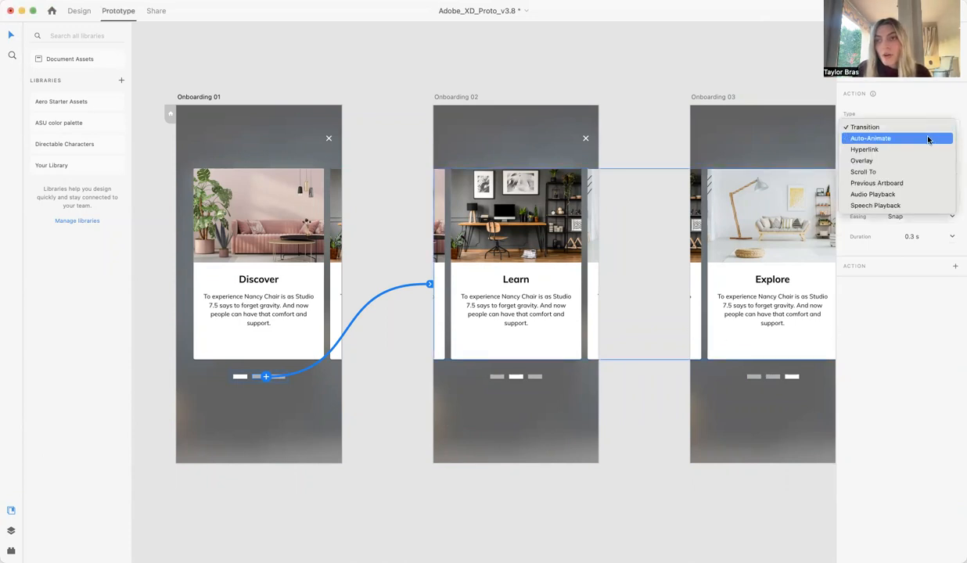
click(928, 139)
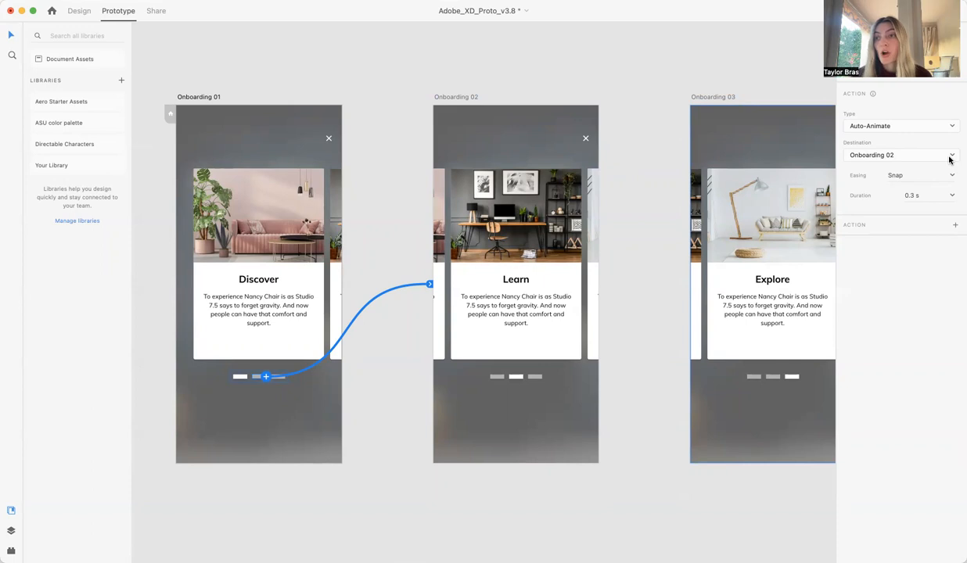
click(917, 156)
click(943, 157)
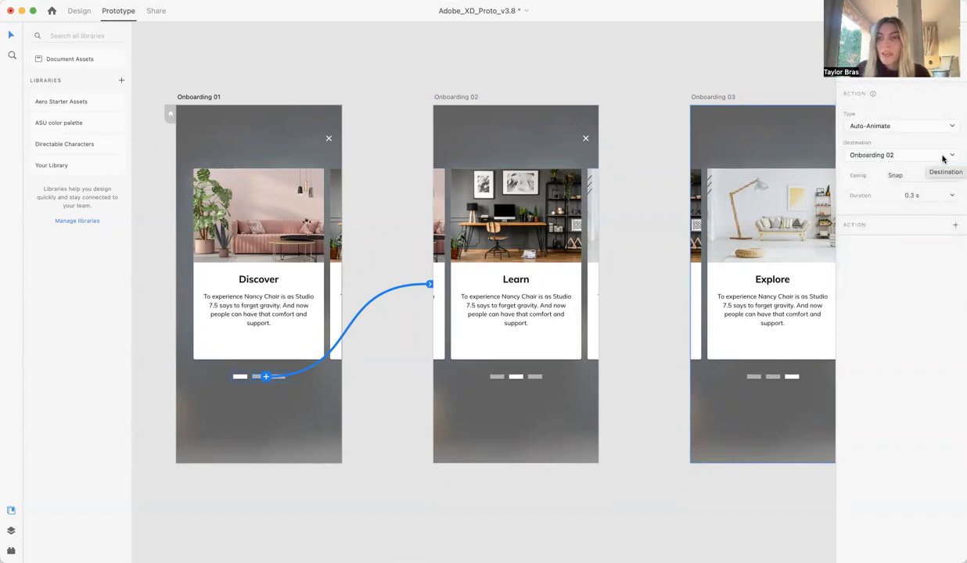
Examine the easing and duration options available for the Auto-Animate link to Onboarding 02.
click(917, 172)
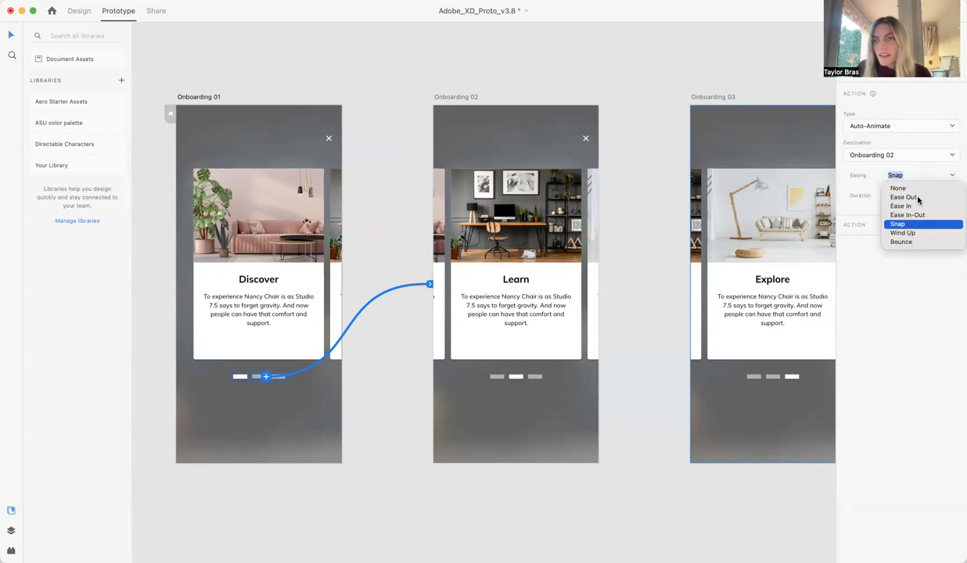
click(951, 177)
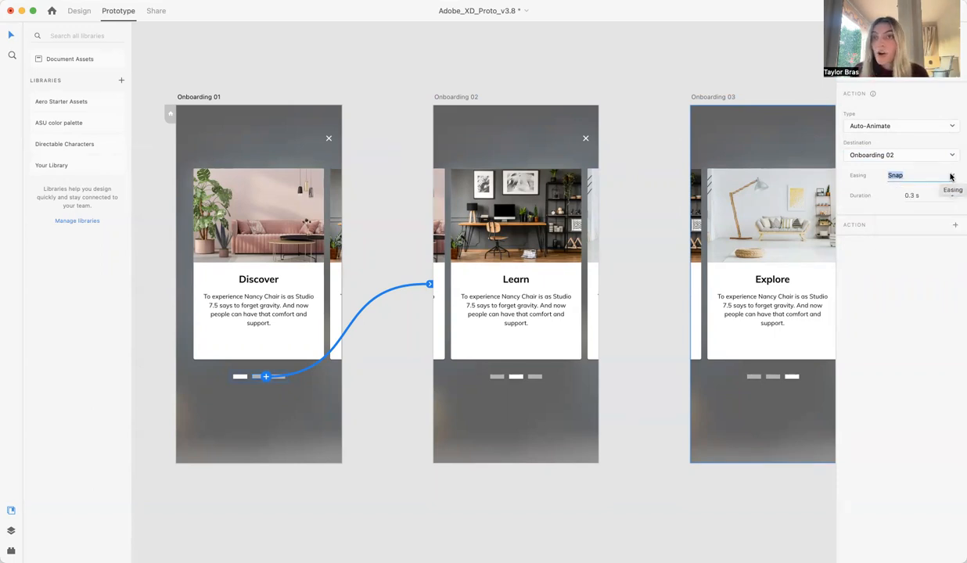
click(950, 177)
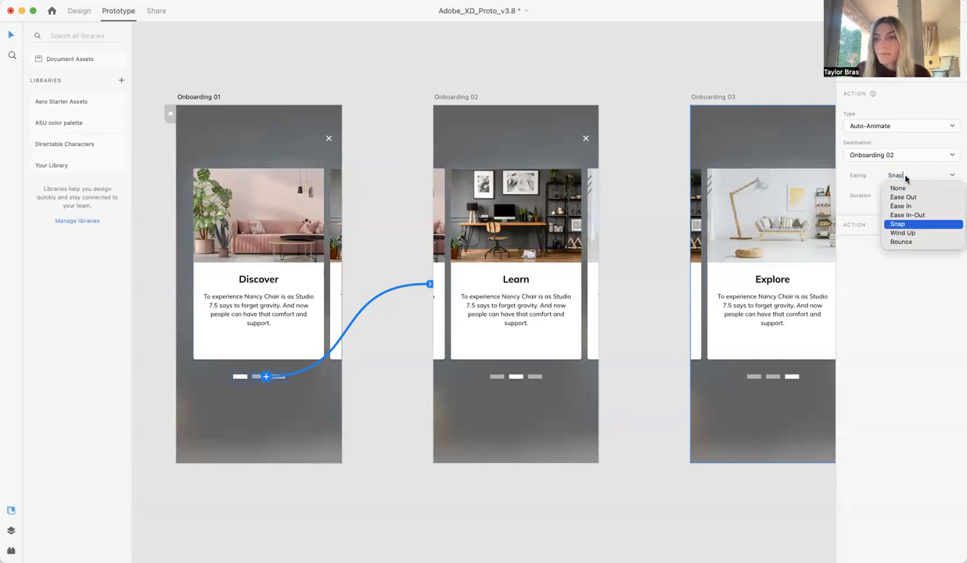
click(906, 349)
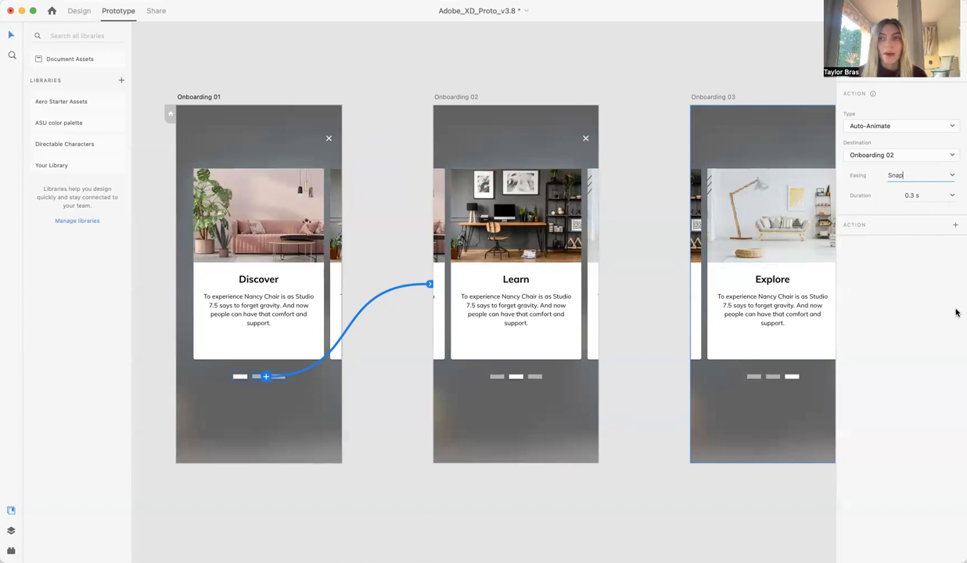
click(923, 194)
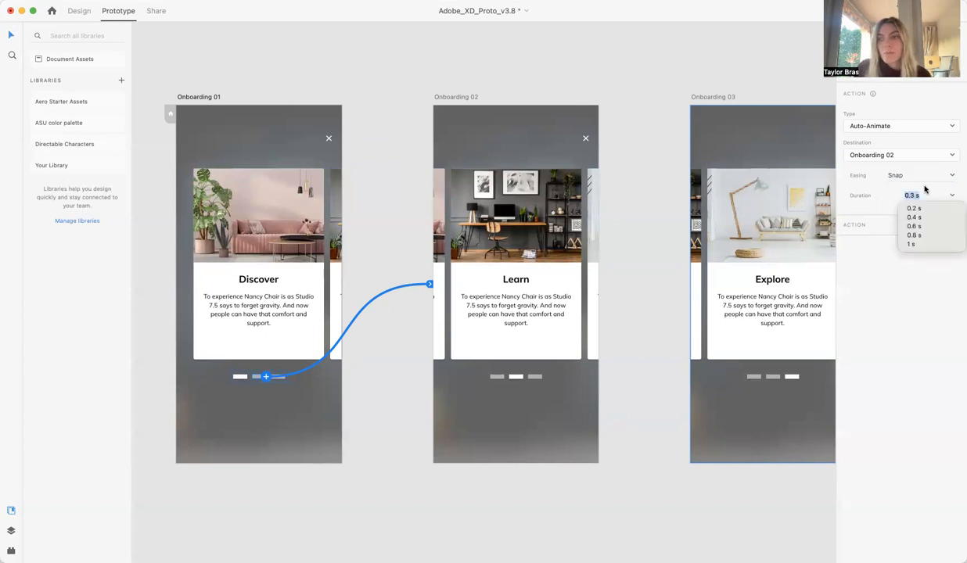
click(899, 381)
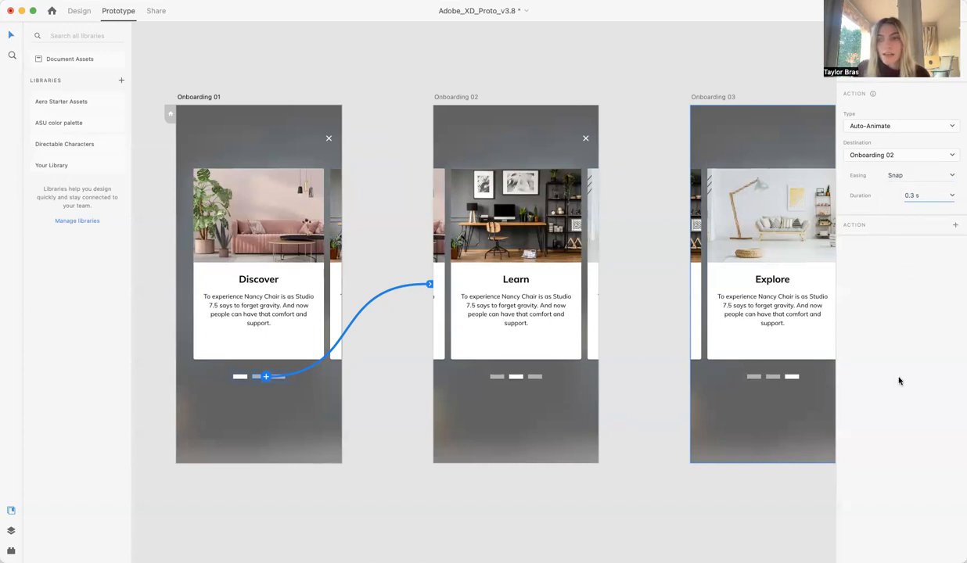
click(517, 69)
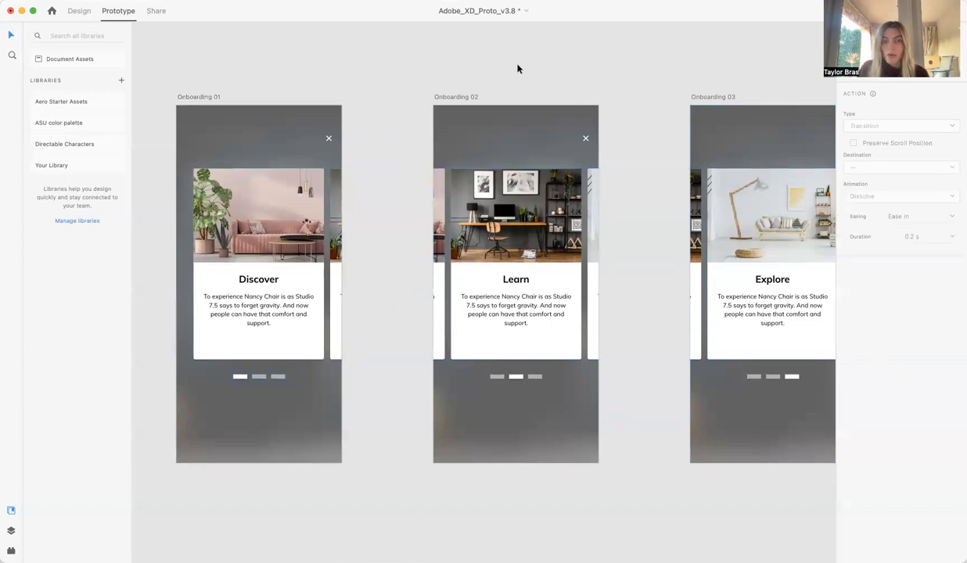
Link the third page indicator on Onboarding 01 to the Onboarding 03 artboard.
scroll(517, 69, right, 2)
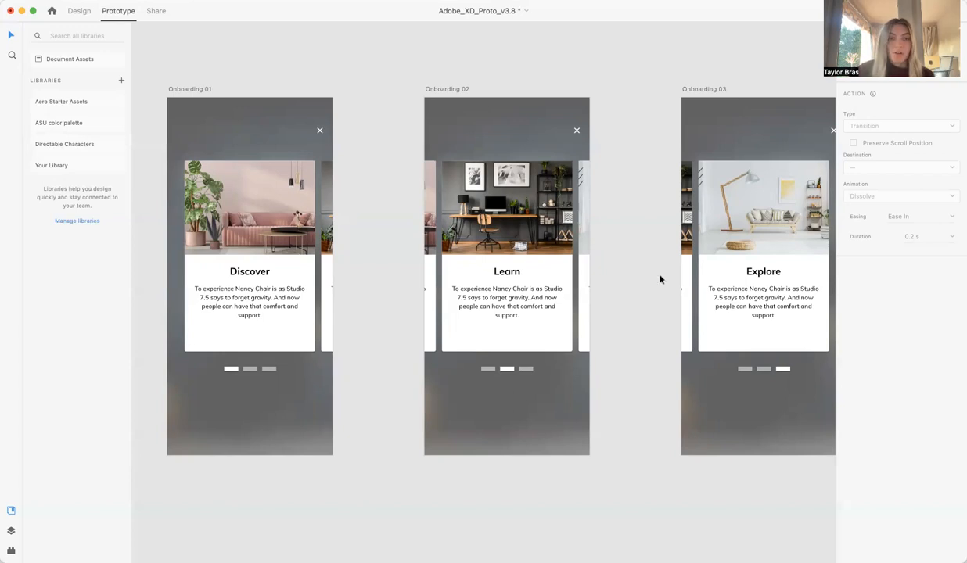
click(263, 369)
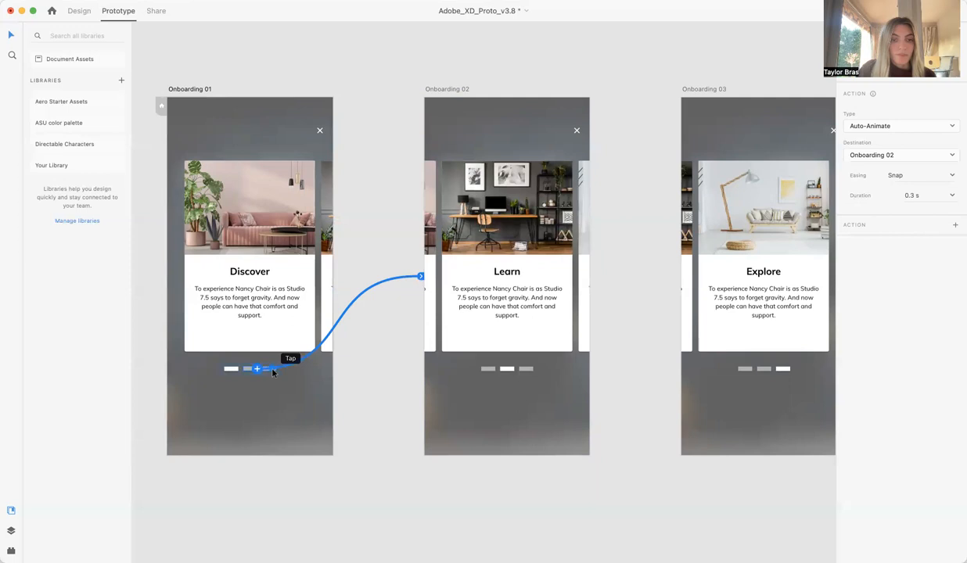
click(349, 419)
click(271, 373)
drag(276, 368, 700, 284)
On Onboarding 02, link the first page indicator to Onboarding 01 and the third indicator to Onboarding 03.
click(491, 369)
drag(496, 370, 322, 316)
click(530, 370)
drag(535, 369, 686, 295)
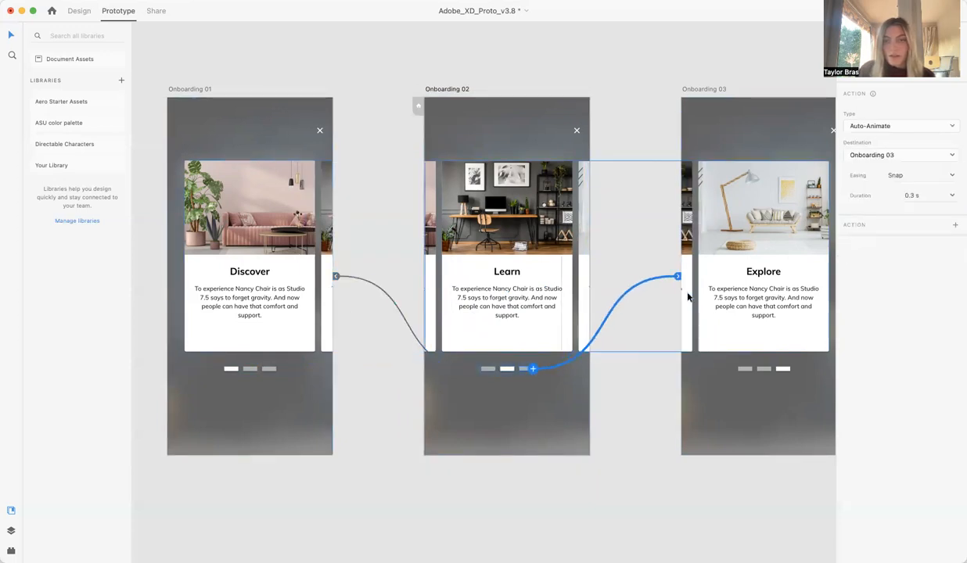
On Onboarding 03, link the first page indicator to Onboarding 01 and the second indicator to Onboarding 02.
click(749, 370)
drag(747, 369, 337, 278)
click(764, 370)
drag(764, 370, 552, 281)
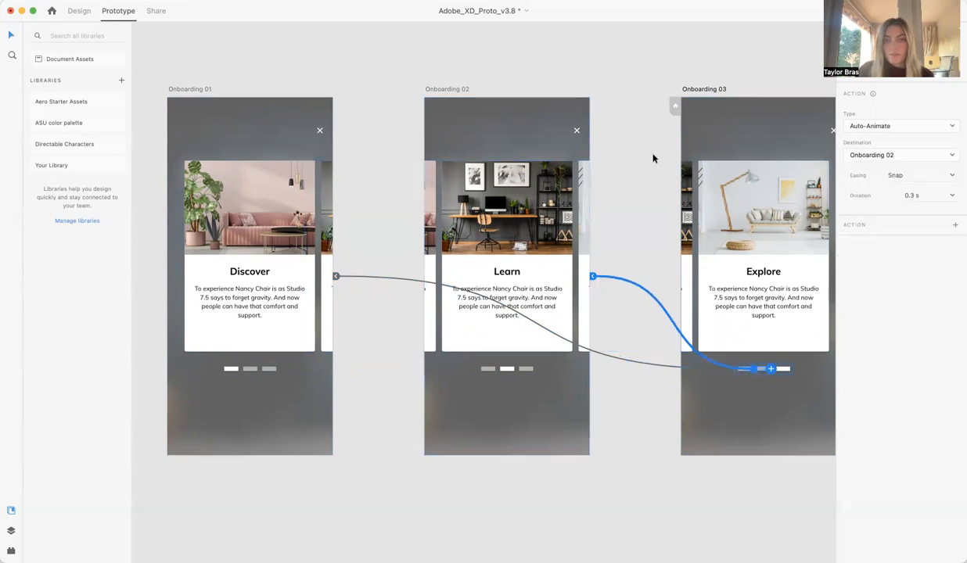
click(441, 43)
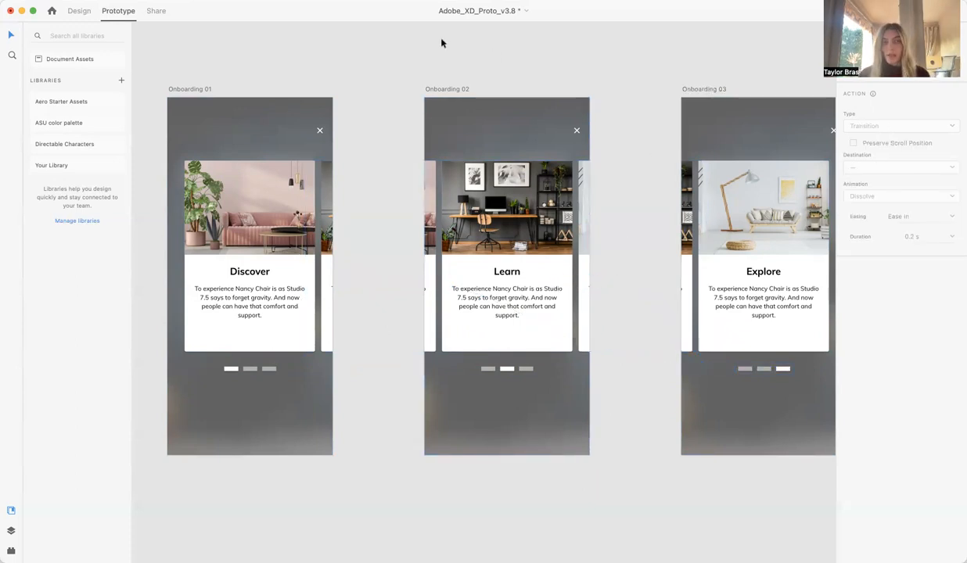
Set the Onboarding 01 artboard as the home screen where the prototype flow starts.
scroll(204, 91, left, 1)
scroll(204, 91, right, 1)
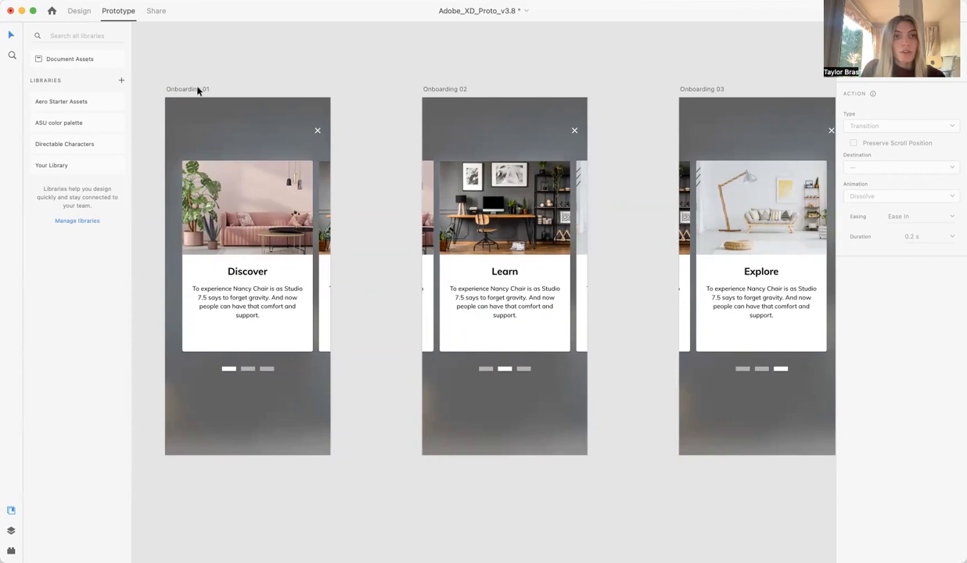
click(198, 90)
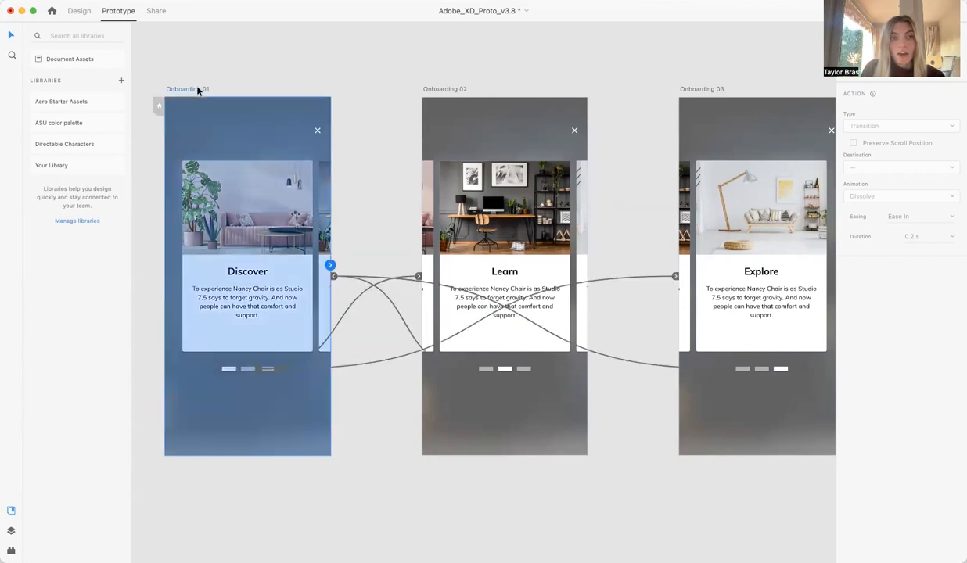
click(158, 106)
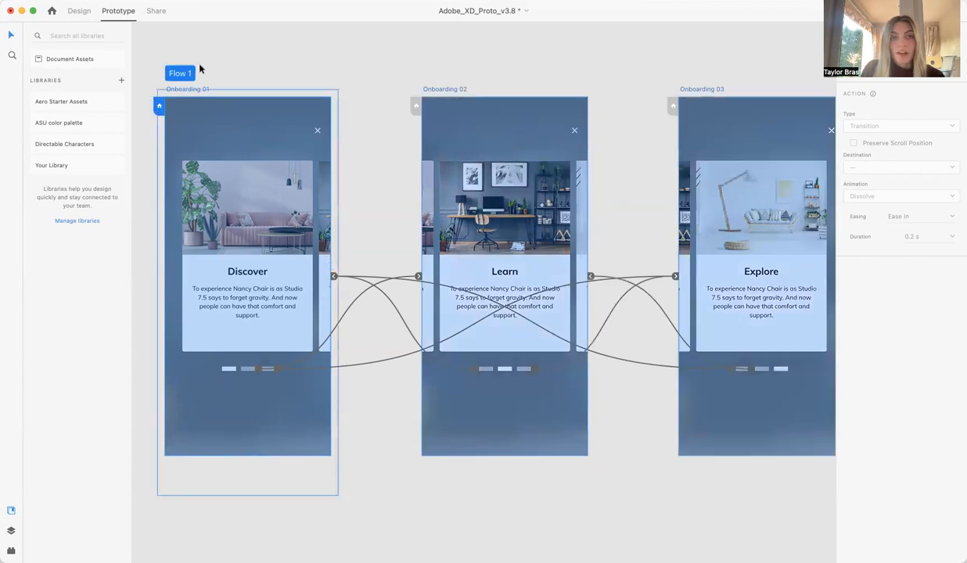
click(266, 48)
scroll(364, 163, down, 2)
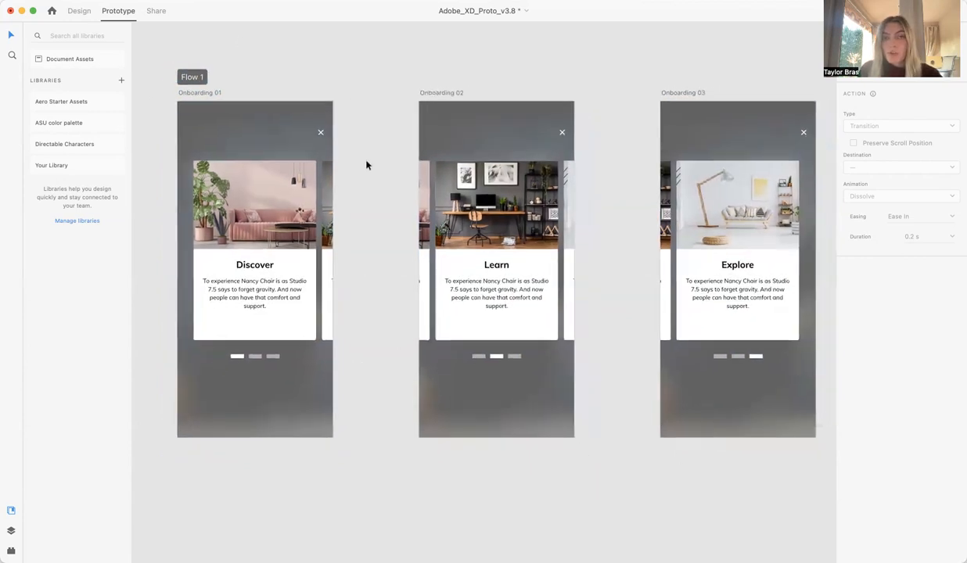
scroll(366, 164, up, 1)
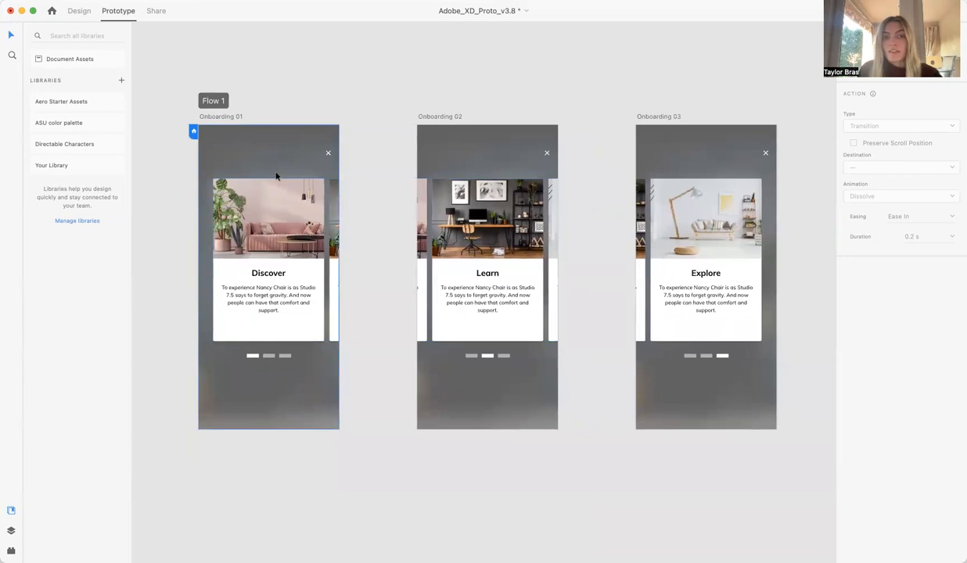